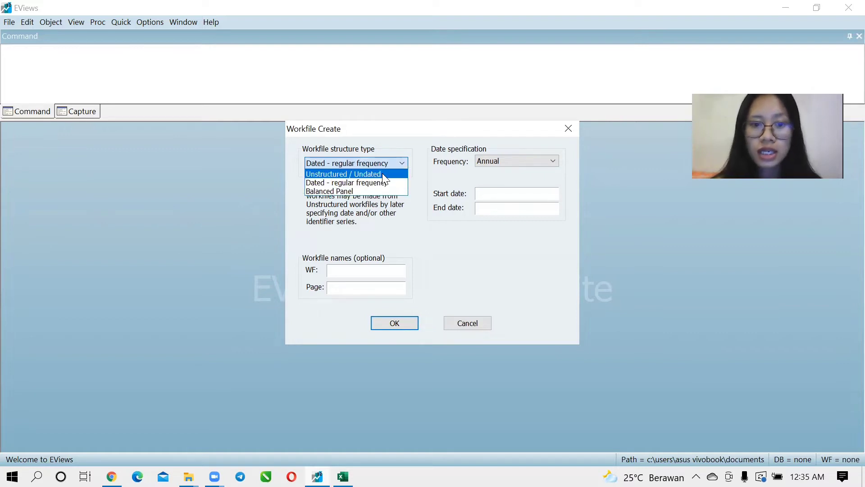
# - Create an Unstructured / Undated workfile with 33 observations
pyautogui.click(382, 175)
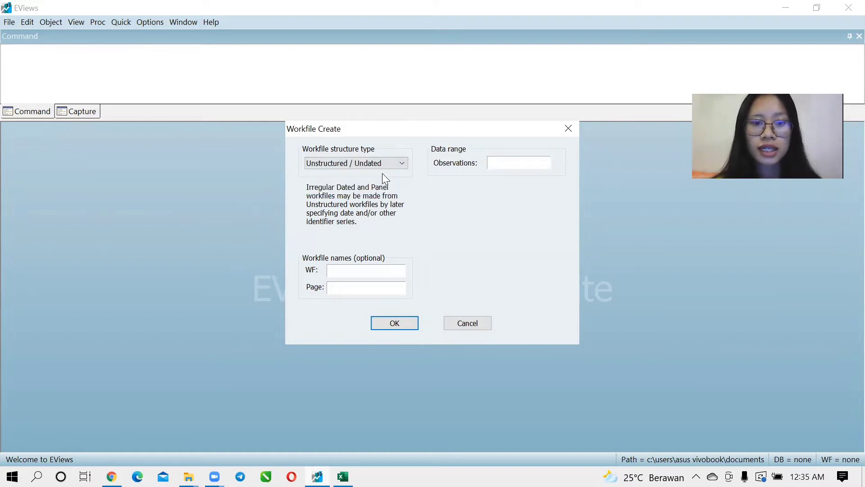
pyautogui.click(499, 165)
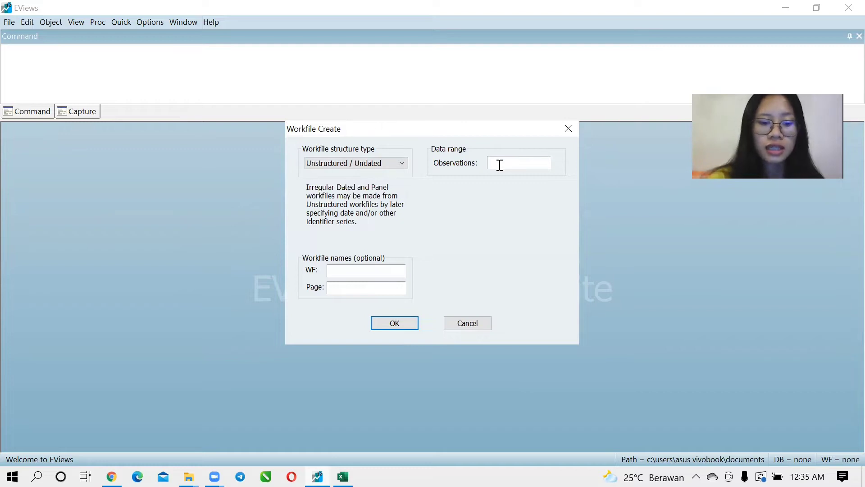
pyautogui.write('33')
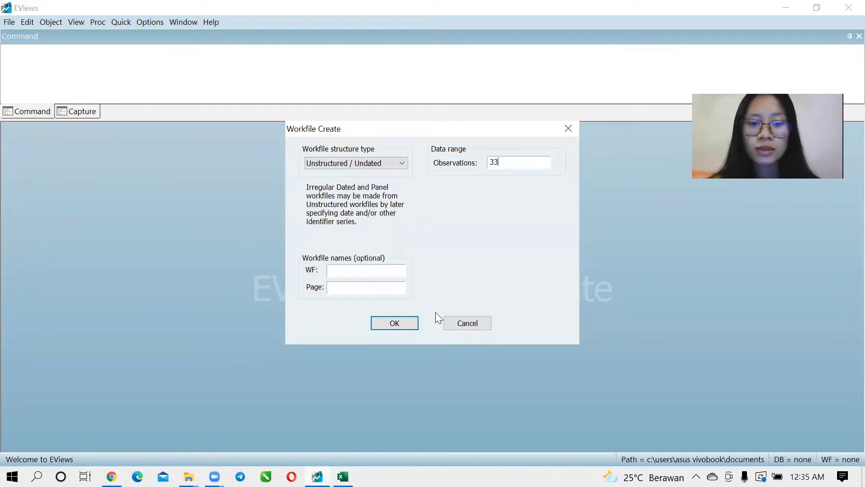
pyautogui.click(397, 321)
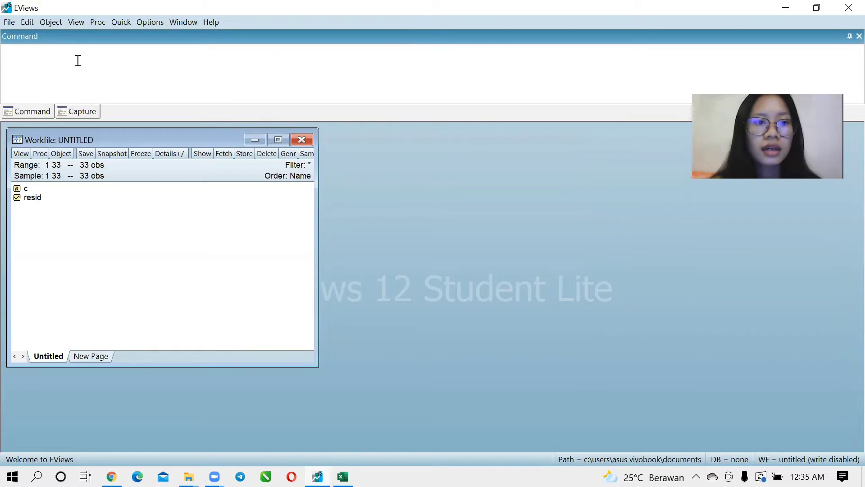
# - Open an empty group for entering series and select the first column's cell in row 2
pyautogui.click(128, 26)
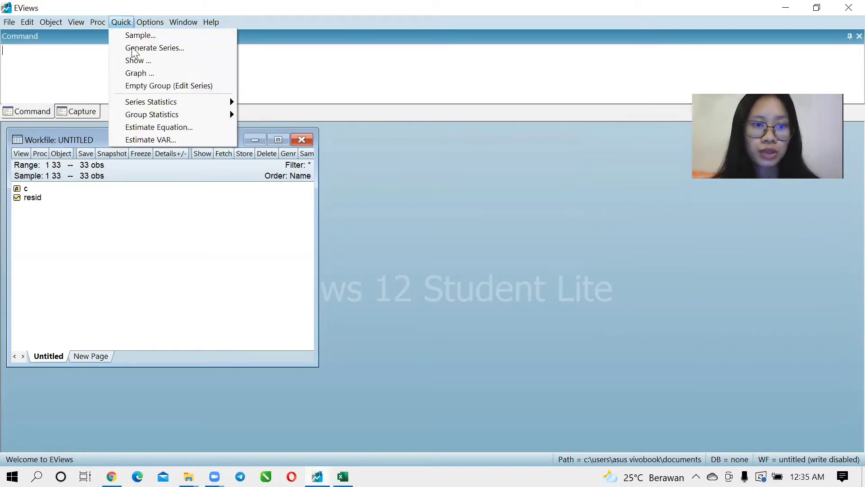
pyautogui.click(155, 87)
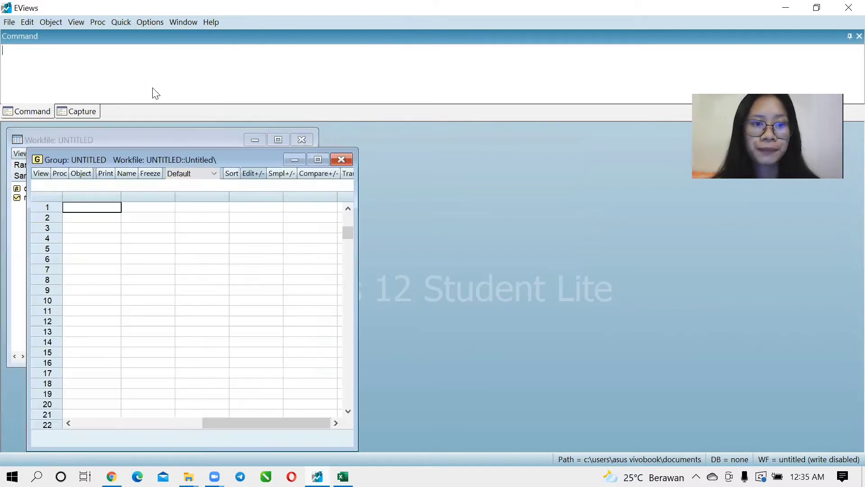
pyautogui.click(106, 219)
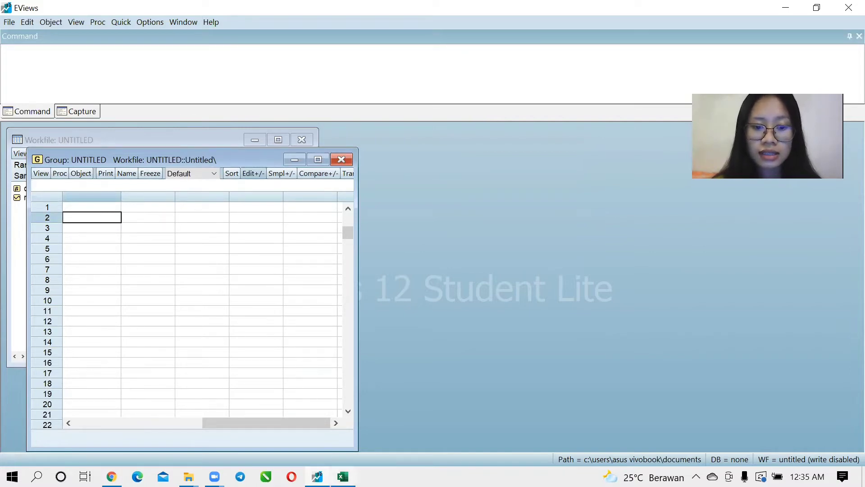
# - Copy the selected 2014–2016 rice price values from the Excel workbook and paste them into the empty EViews group
pyautogui.moveTo(343, 476)
pyautogui.click(349, 438)
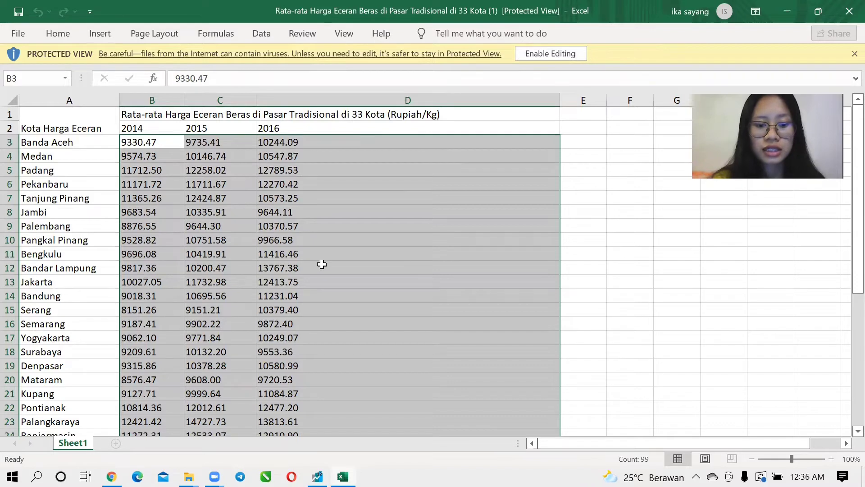
pyautogui.hotkey('ctrl', 'c')
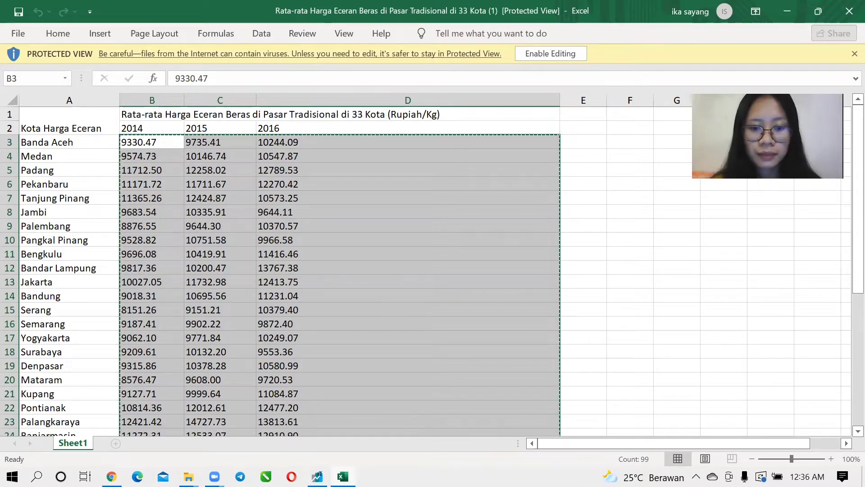
pyautogui.moveTo(317, 476)
pyautogui.click(298, 447)
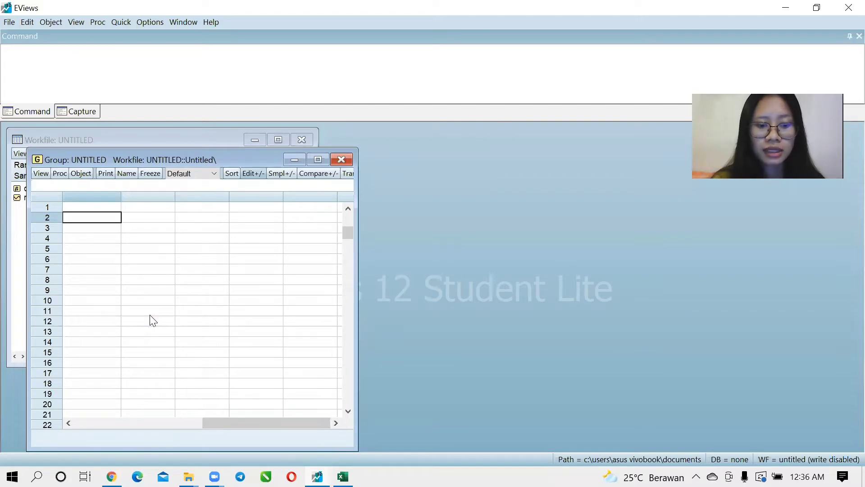
pyautogui.hotkey('ctrl', 'v')
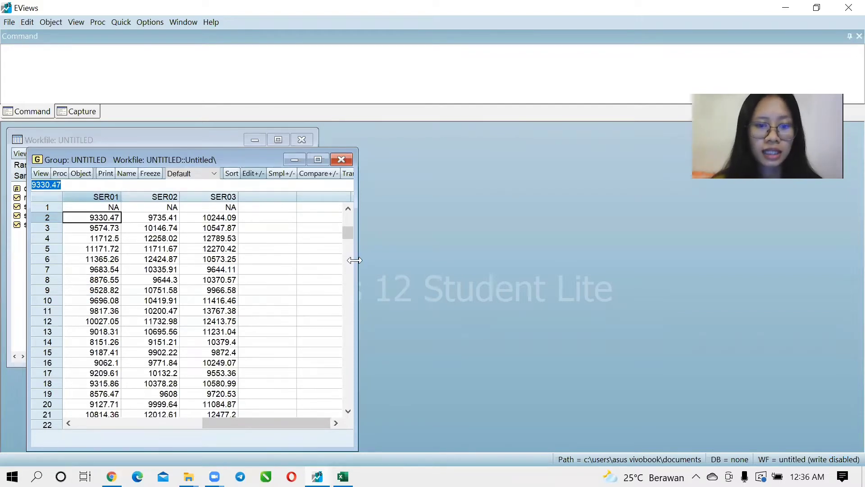
# - Rename the series SER01 in the group's first column as x1
pyautogui.moveTo(347, 235); pyautogui.dragTo(350, 204)
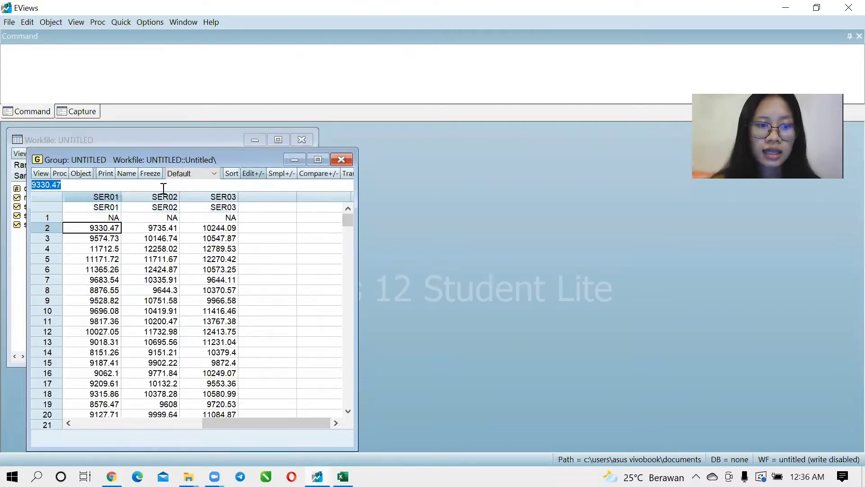
pyautogui.click(117, 209)
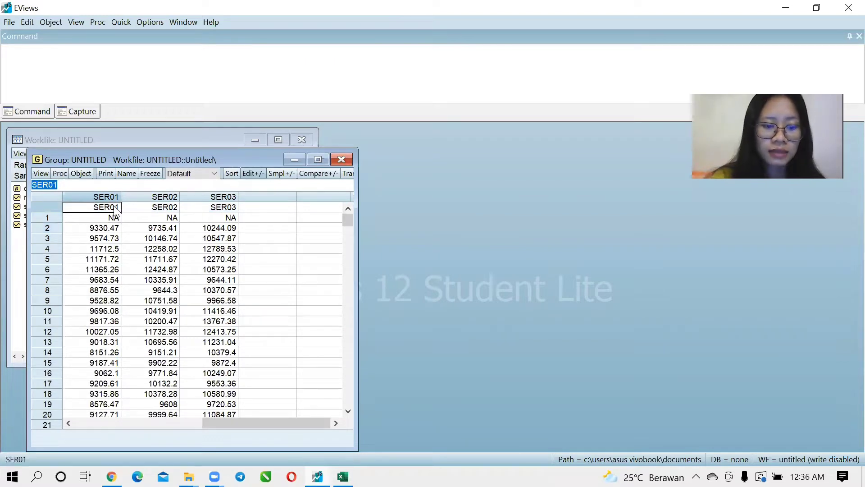
pyautogui.write('x1')
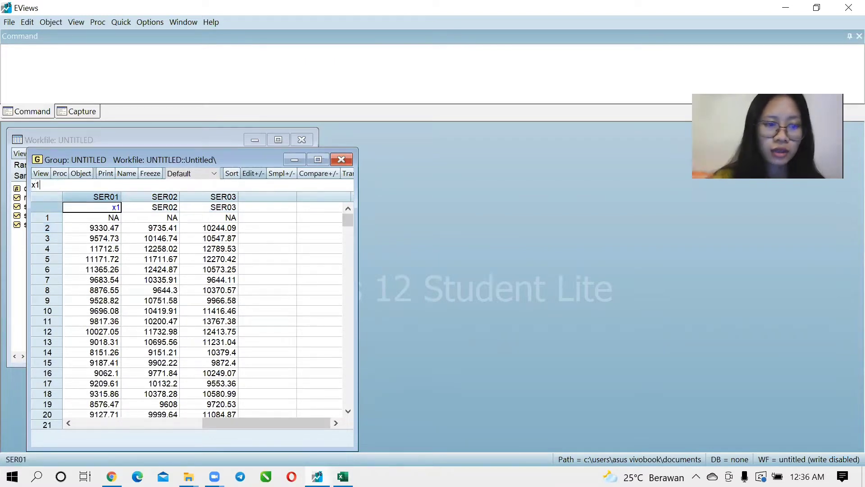
pyautogui.click(164, 209)
pyautogui.click(166, 323)
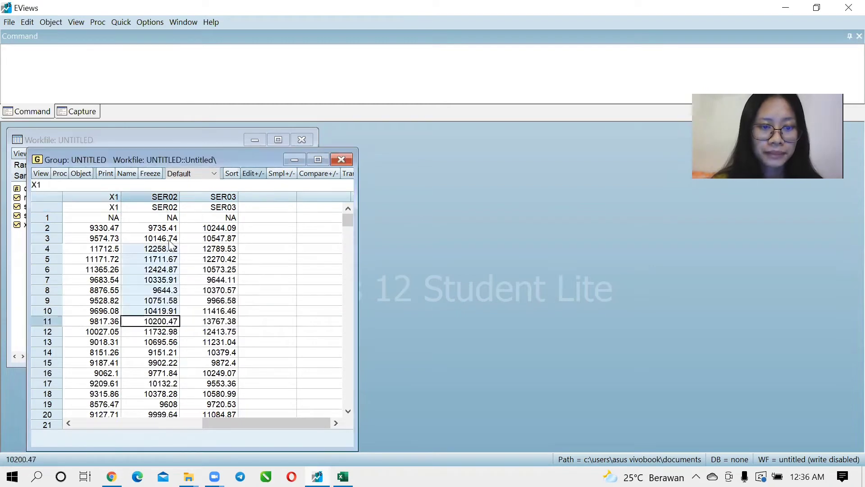
# - Rename the series SER02 in the second column as x2
pyautogui.moveTo(167, 321); pyautogui.dragTo(169, 208)
pyautogui.click(170, 209)
pyautogui.write('x2')
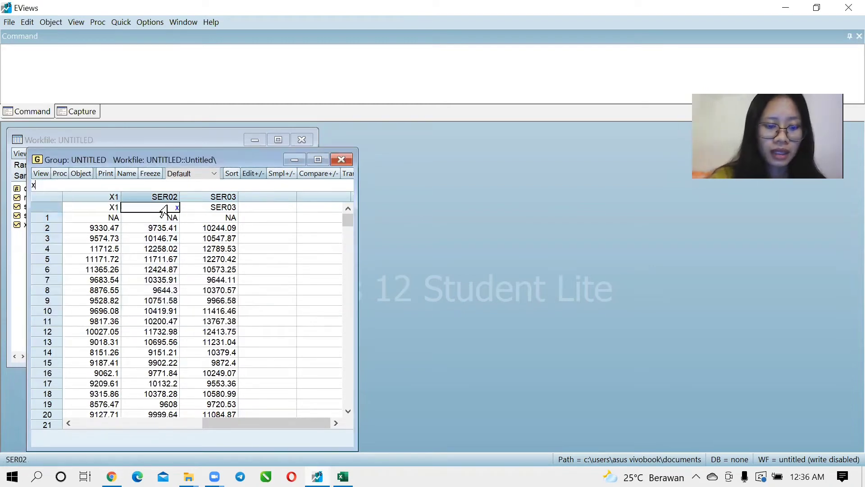
pyautogui.click(218, 210)
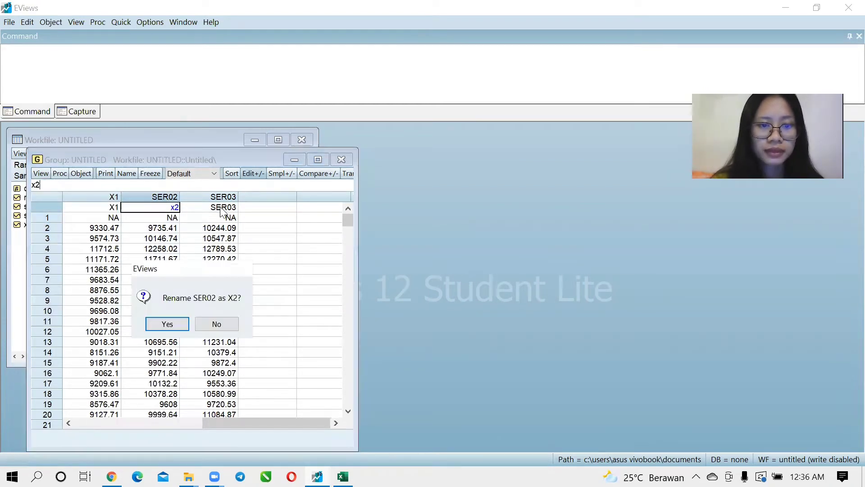
pyautogui.click(167, 324)
# - Rename the series SER03 in the third column as y
pyautogui.moveTo(167, 323); pyautogui.dragTo(219, 208)
pyautogui.click(220, 210)
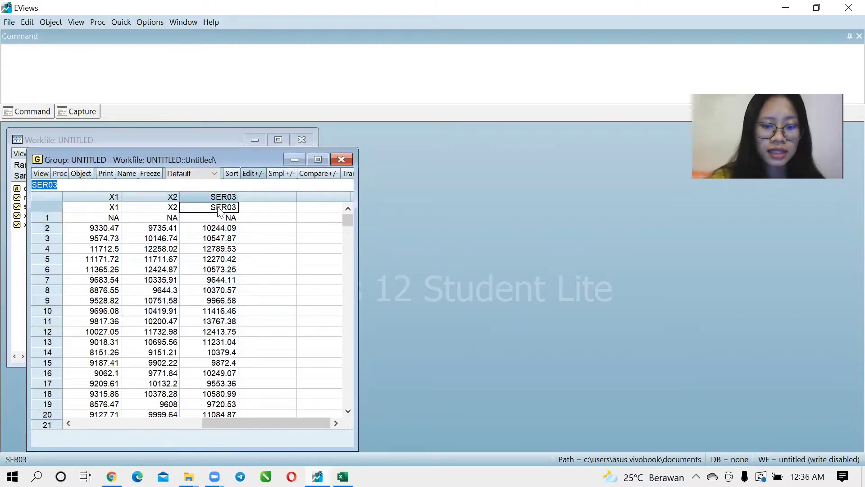
pyautogui.write('y')
pyautogui.press('Return')
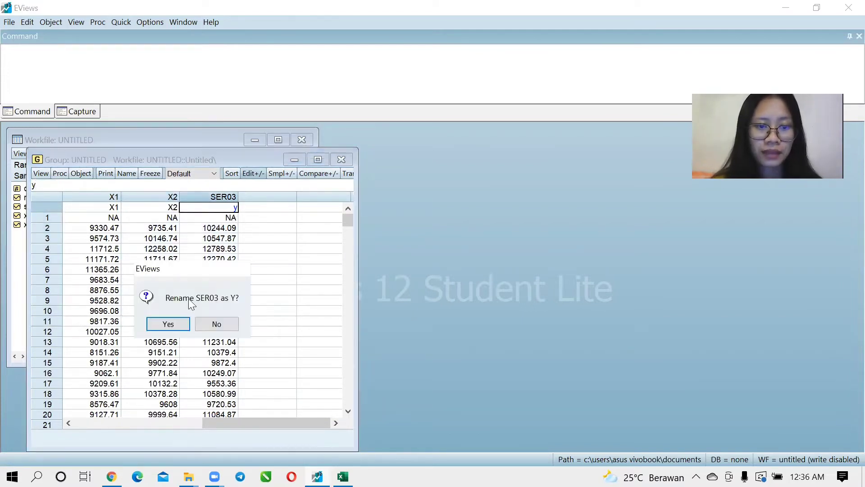
pyautogui.click(175, 327)
# - Minimize the group window to return to the workfile's object list
pyautogui.moveTo(176, 331); pyautogui.dragTo(285, 176)
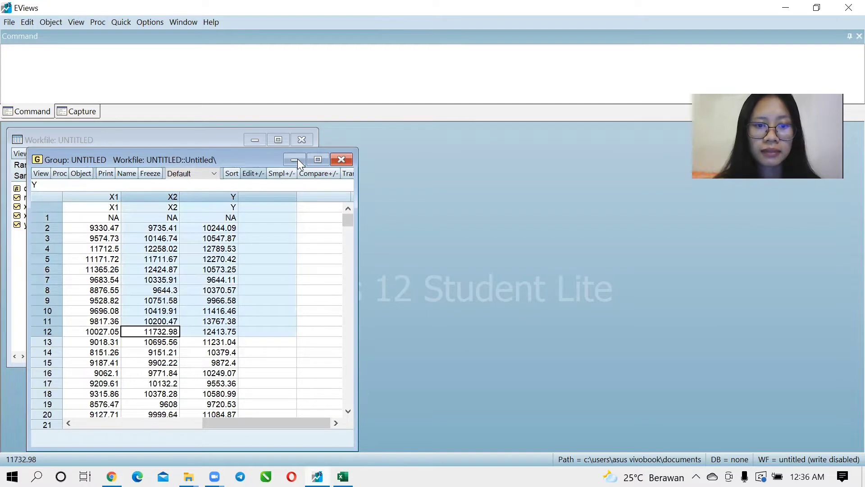
pyautogui.click(298, 158)
pyautogui.click(294, 161)
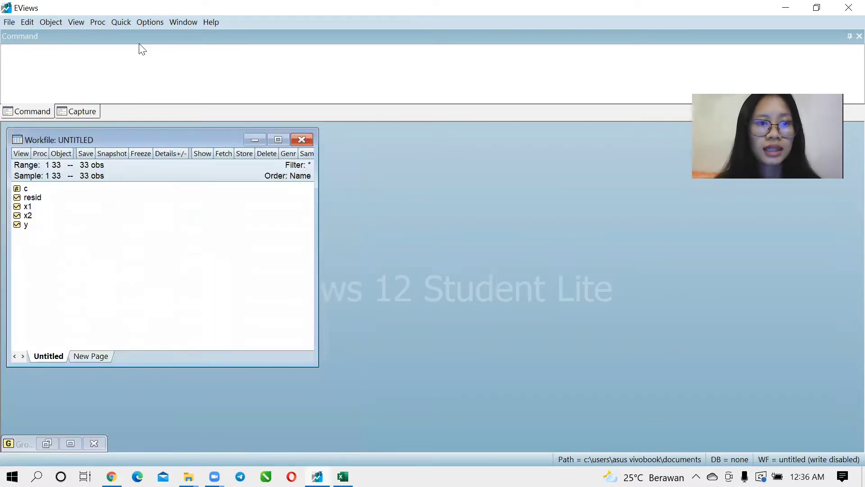
# - Estimate a Least Squares equation with the specification "c x1 x2 y" over the sample 1 33
pyautogui.click(120, 22)
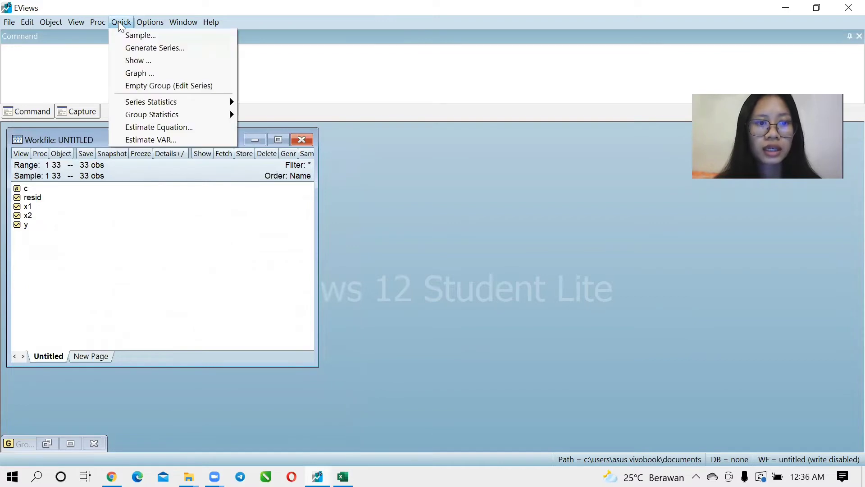
pyautogui.click(182, 129)
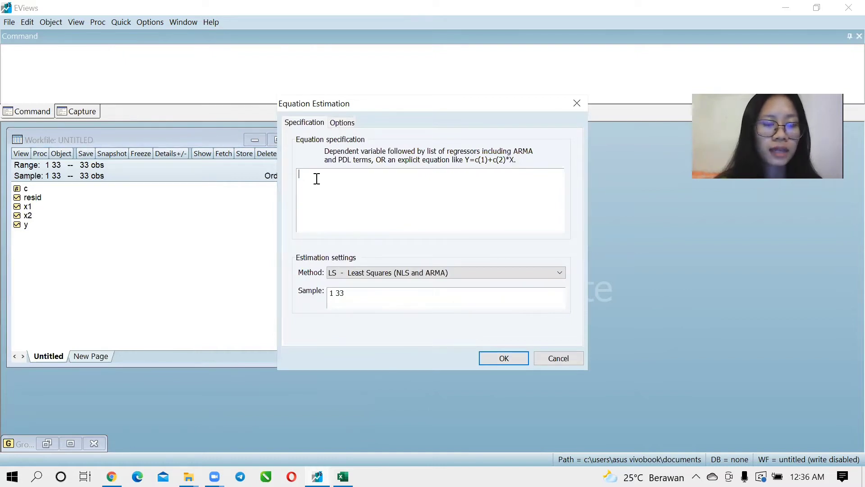
pyautogui.write('c')
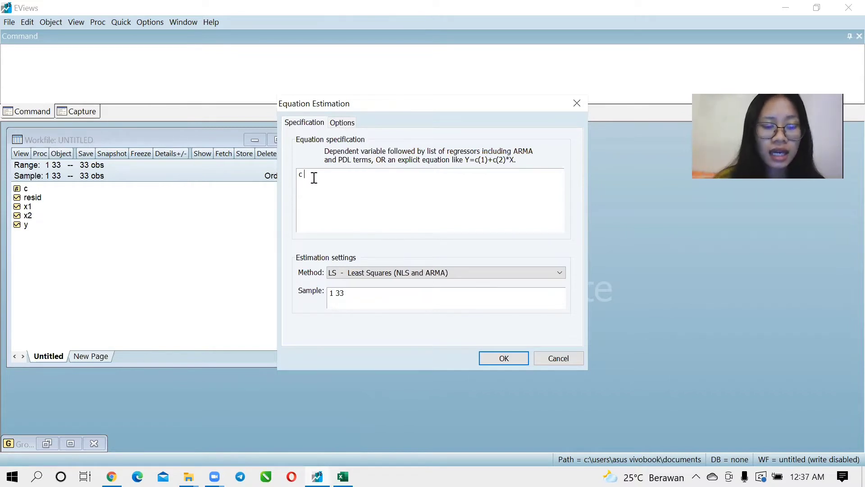
pyautogui.write('x1')
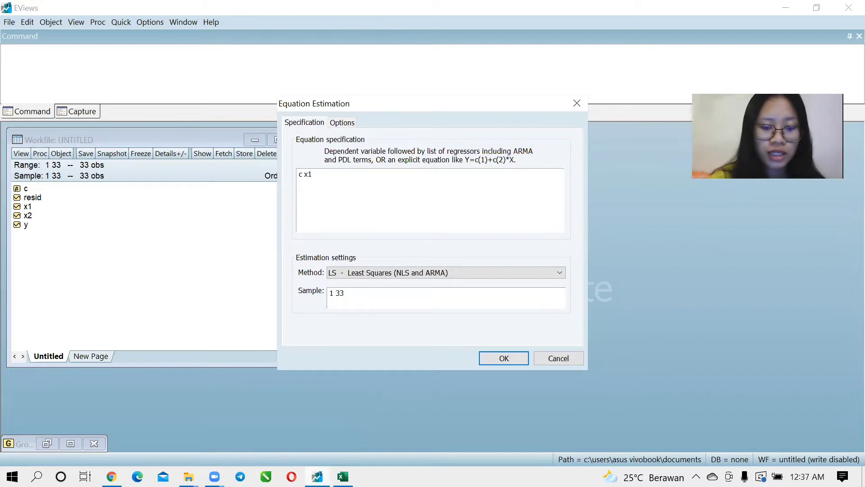
pyautogui.write(' x2')
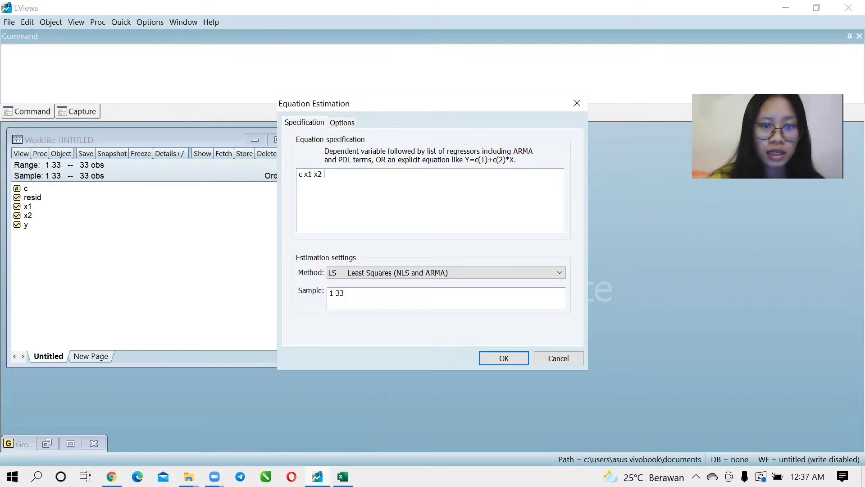
pyautogui.write(' y')
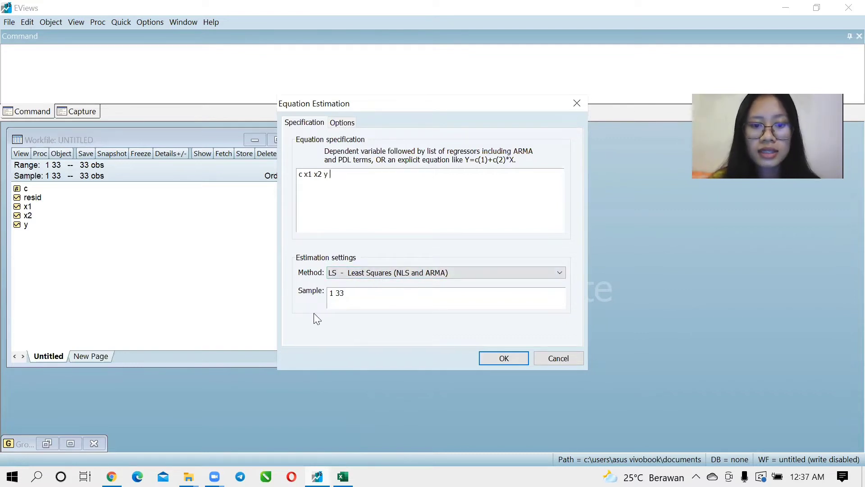
pyautogui.click(504, 358)
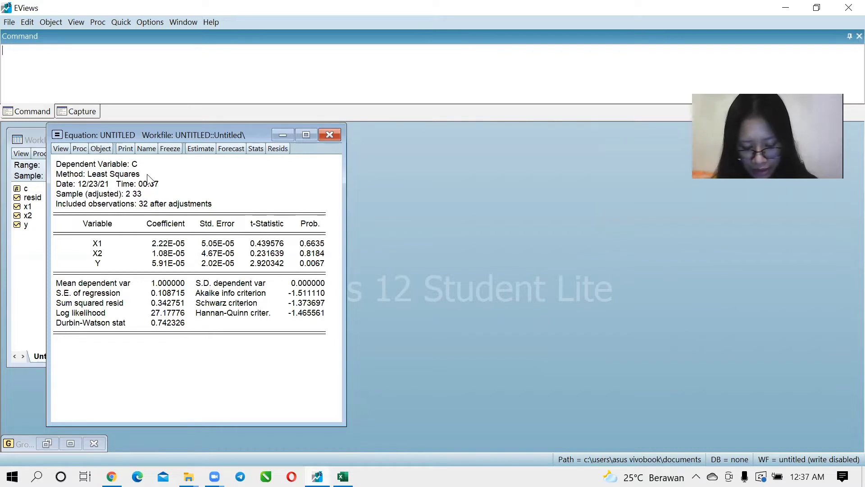
# - Run the Histogram - Normality Test on the equation's residuals
pyautogui.click(61, 149)
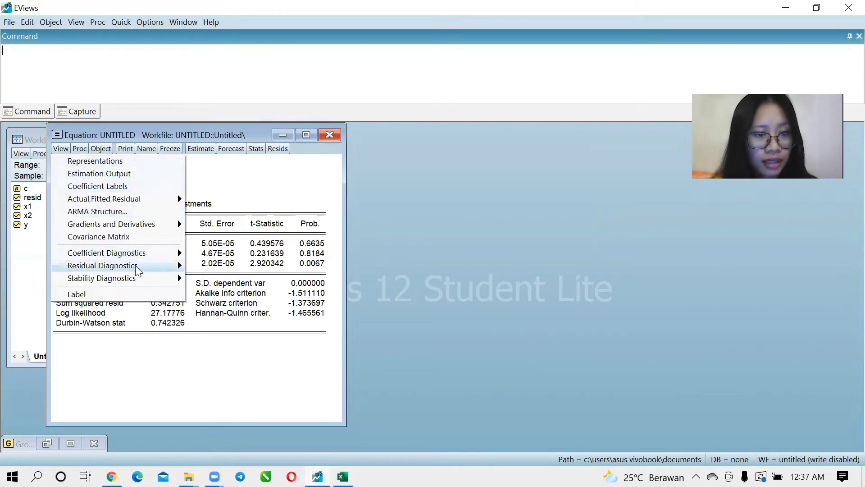
pyautogui.moveTo(138, 269)
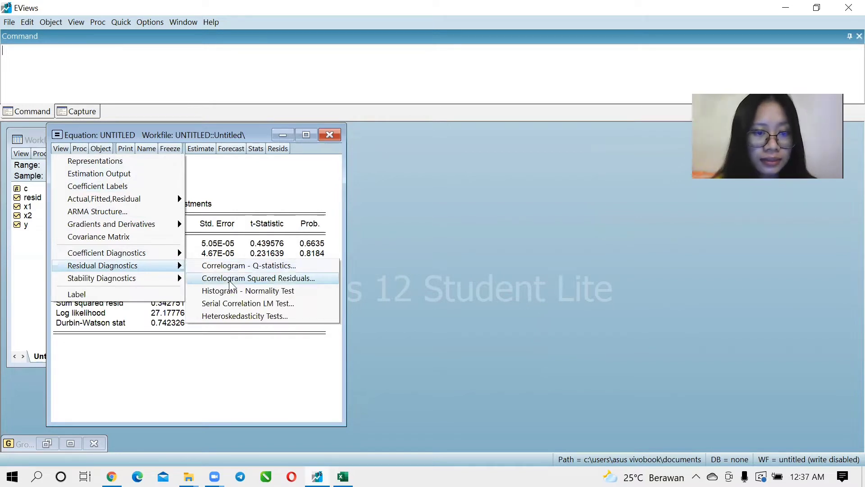
pyautogui.click(238, 292)
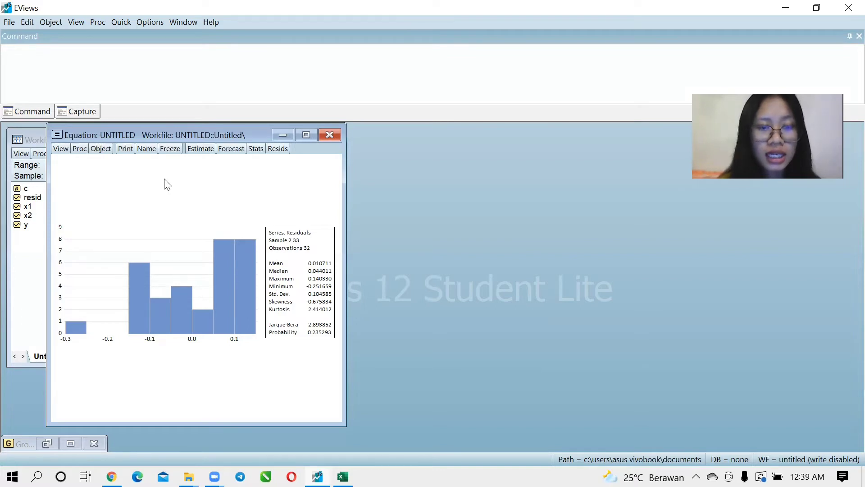
# - Freeze the residual normality histogram as a graph object named Normalitas and close the graph window
pyautogui.click(170, 149)
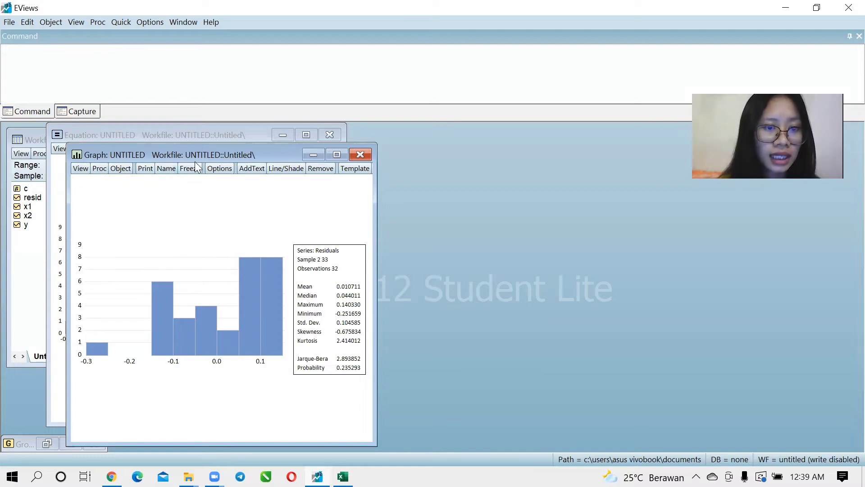
pyautogui.click(166, 170)
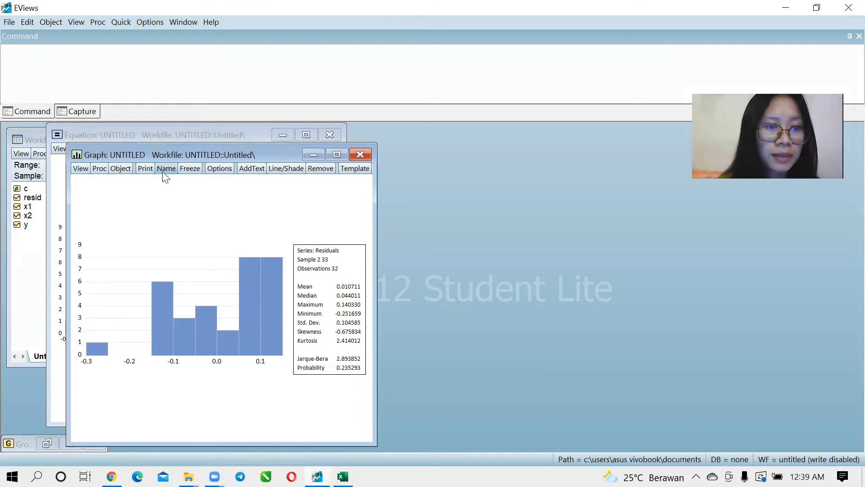
pyautogui.click(172, 270)
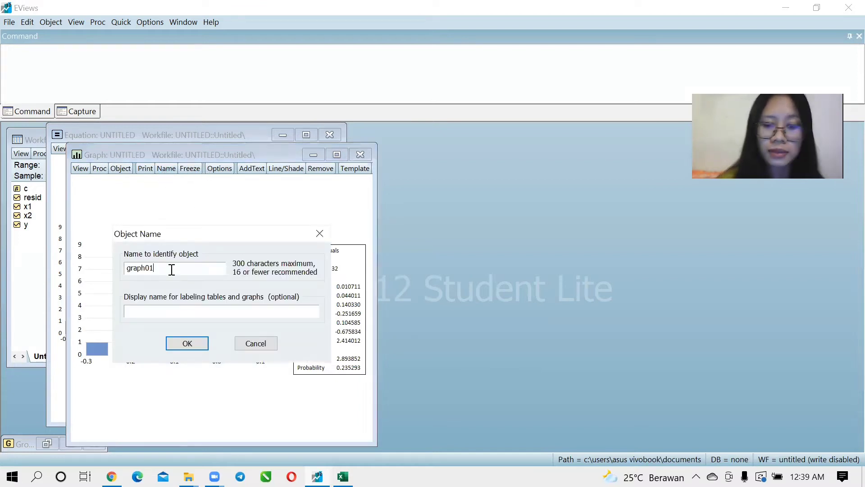
pyautogui.press('BackSpace')
pyautogui.press('BackSpace')
pyautogui.press('BackSpace')
pyautogui.press('BackSpace')
pyautogui.press('BackSpace')
pyautogui.press('BackSpace')
pyautogui.press('BackSpace')
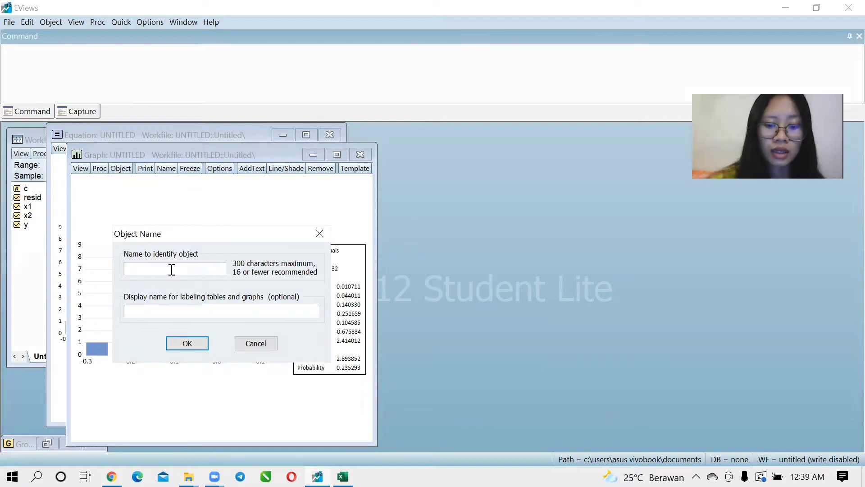
pyautogui.write('Nor')
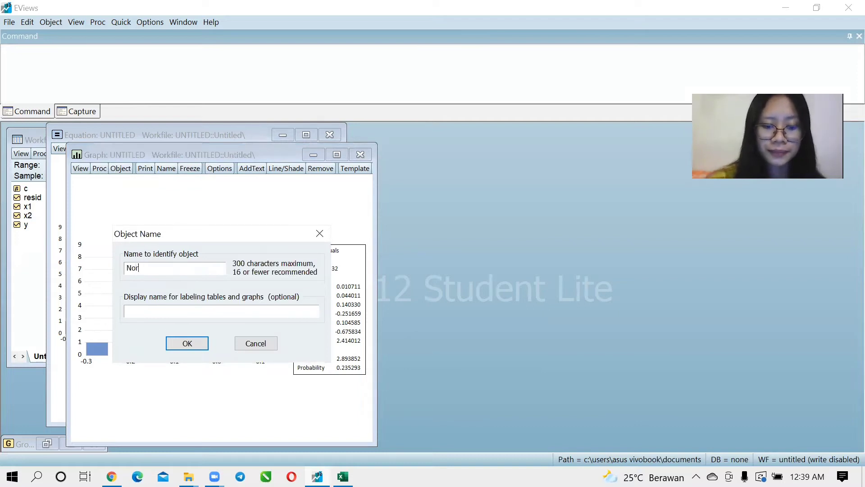
pyautogui.write('malitas')
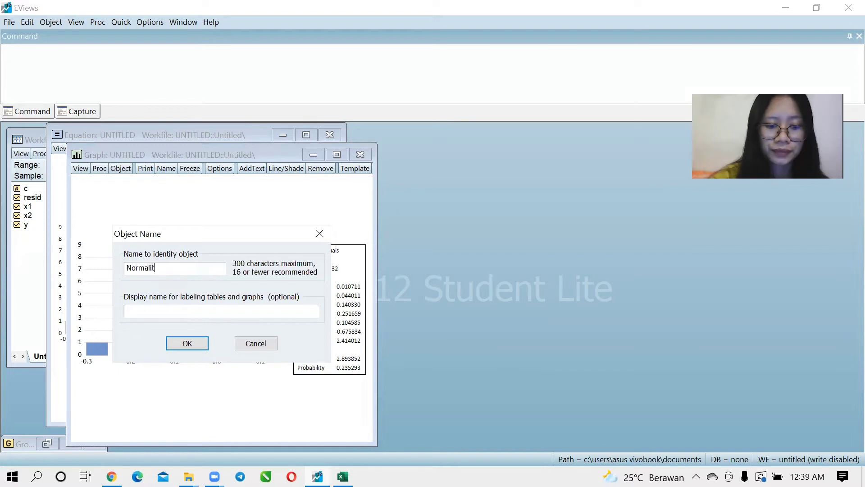
pyautogui.click(202, 342)
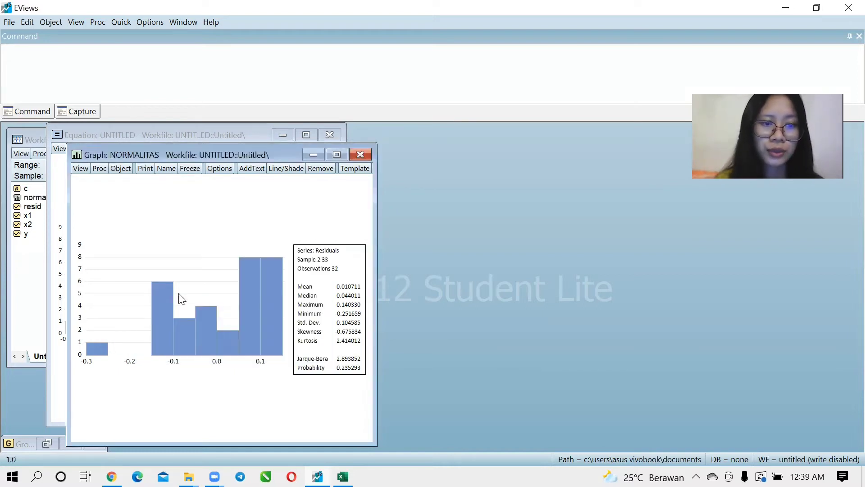
pyautogui.click(360, 155)
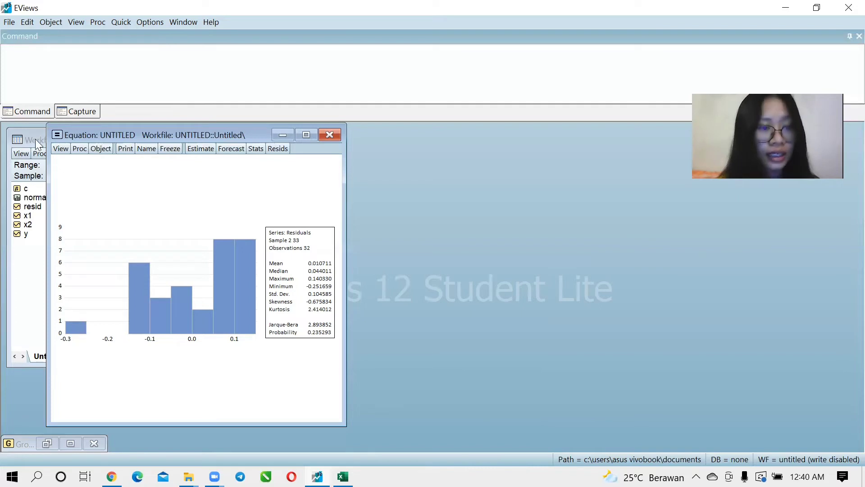
# - Run the Variance Inflation Factors coefficient diagnostic on the estimated equation
pyautogui.click(61, 148)
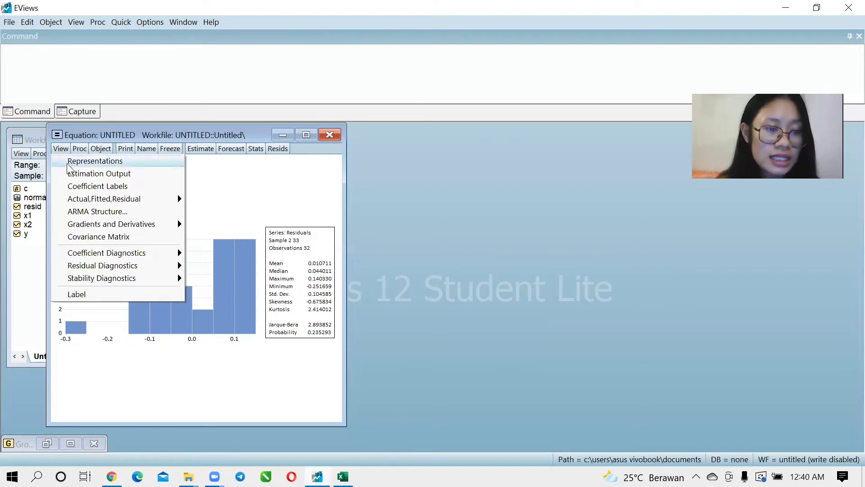
pyautogui.moveTo(166, 255)
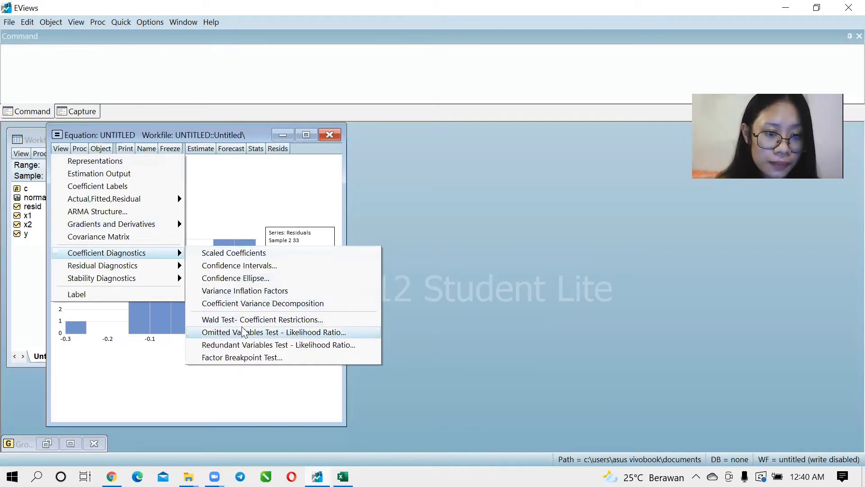
pyautogui.click(252, 290)
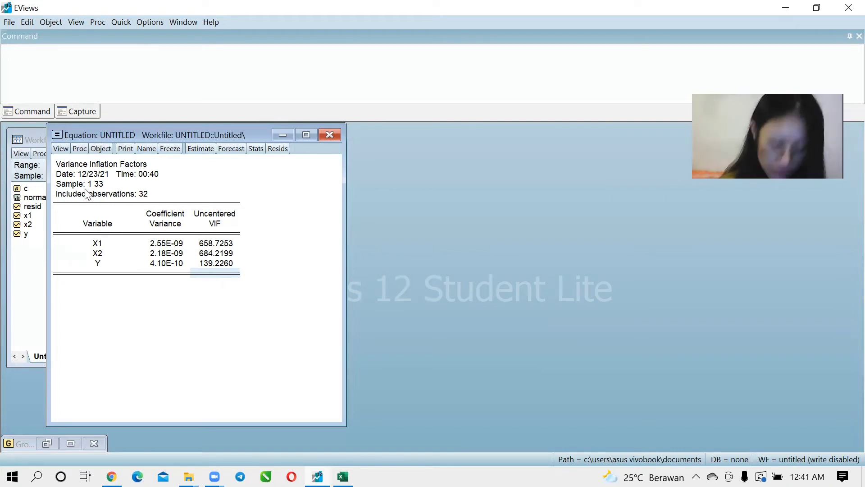
# - Run the Breusch-Pagan-Godfrey heteroskedasticity test with regressors x1 x2 y and highlight its first two probability values
pyautogui.click(61, 148)
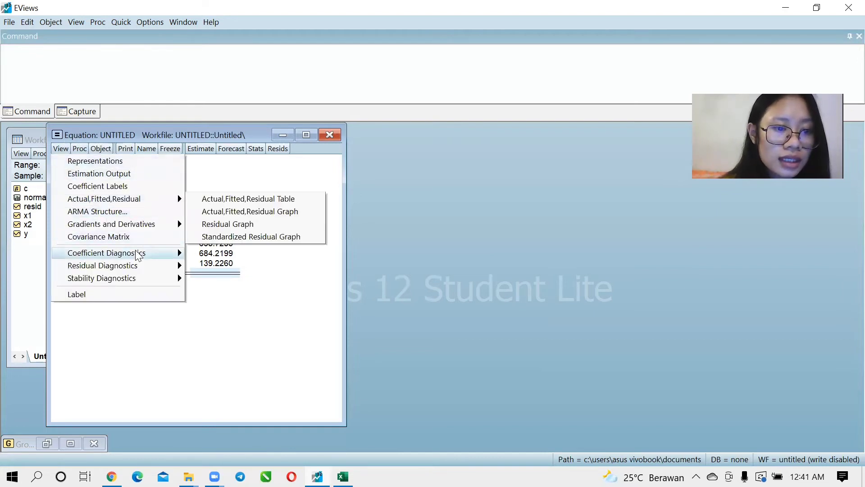
pyautogui.moveTo(148, 265)
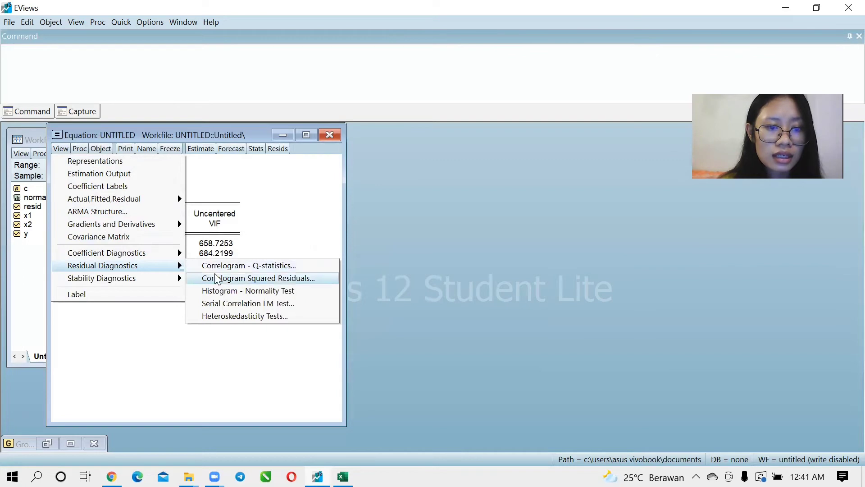
pyautogui.click(230, 315)
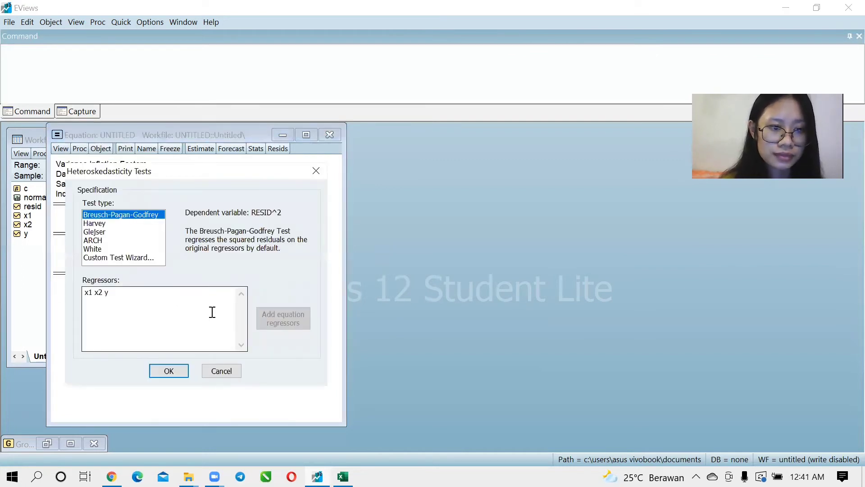
pyautogui.click(169, 373)
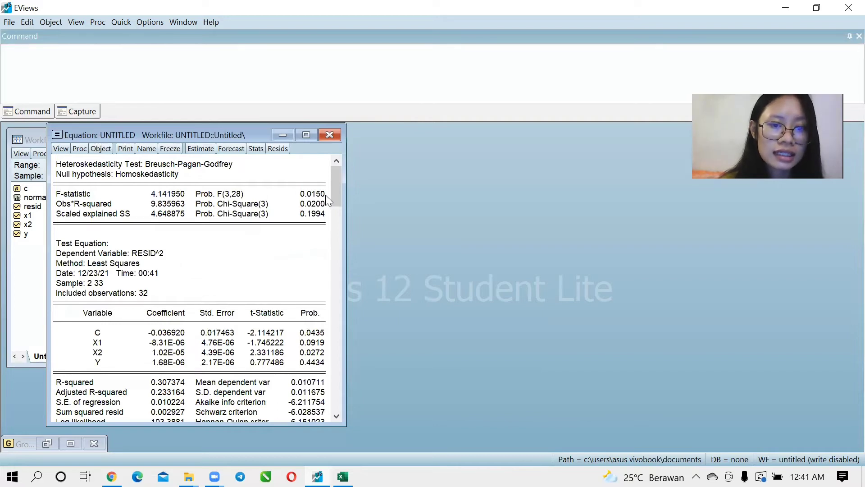
pyautogui.moveTo(330, 193); pyautogui.dragTo(333, 198)
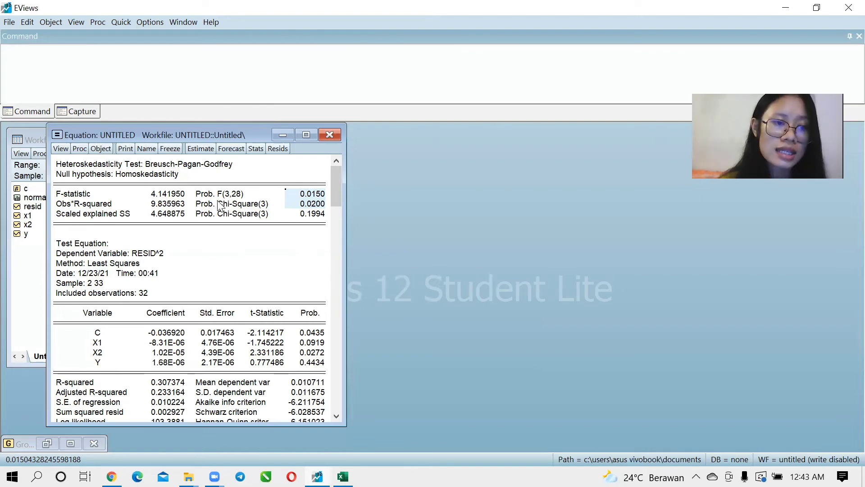
# - Review the equation's estimation output and run the Serial Correlation LM Test on its residuals with 2 lags
pyautogui.click(61, 149)
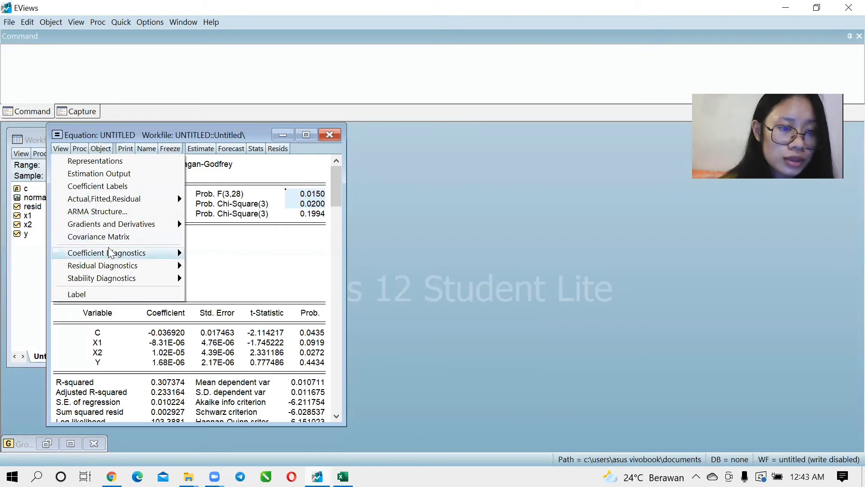
pyautogui.click(121, 176)
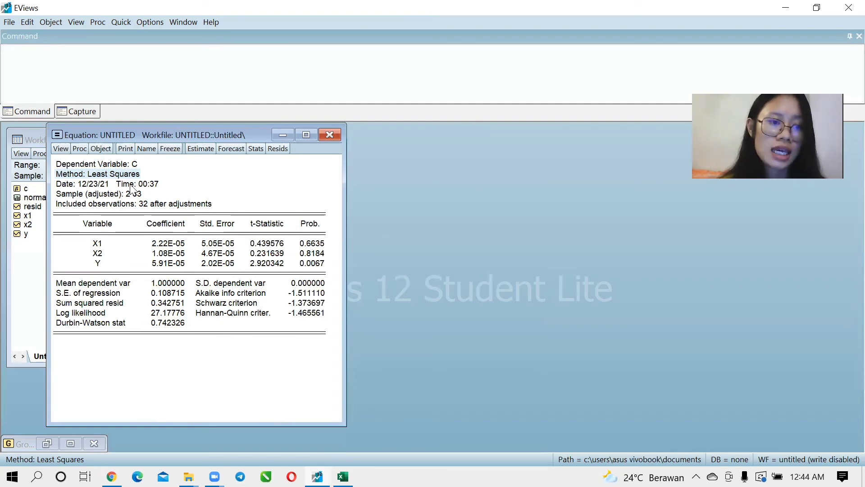
pyautogui.click(62, 149)
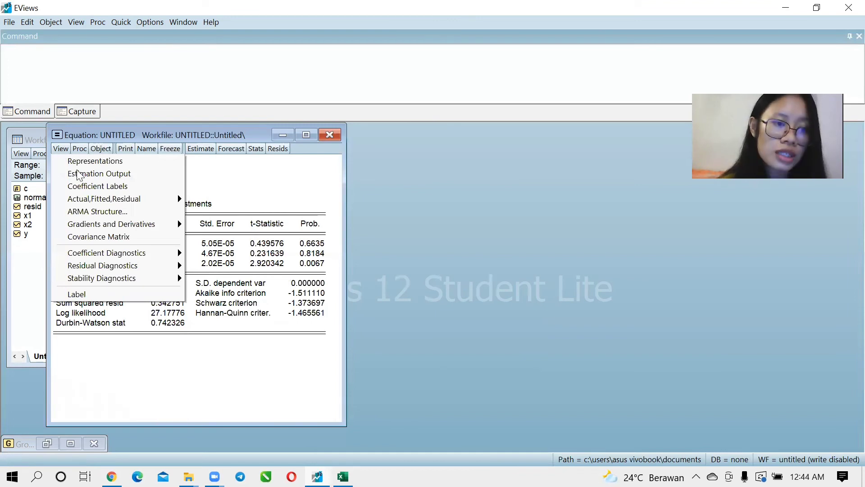
pyautogui.moveTo(128, 269)
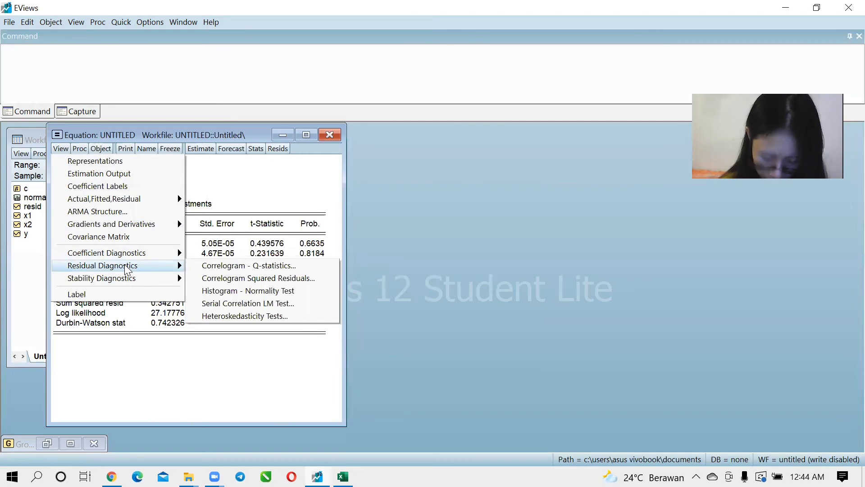
pyautogui.click(218, 303)
pyautogui.click(175, 302)
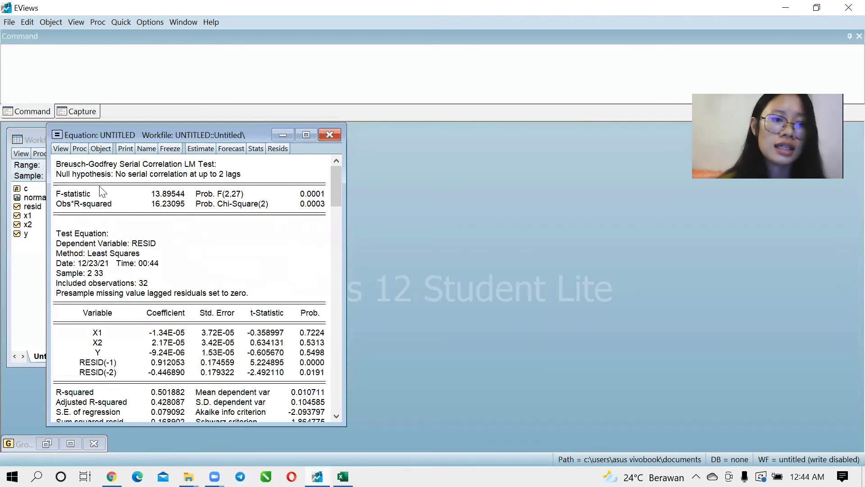
pyautogui.click(57, 168)
pyautogui.moveTo(58, 170); pyautogui.dragTo(121, 207)
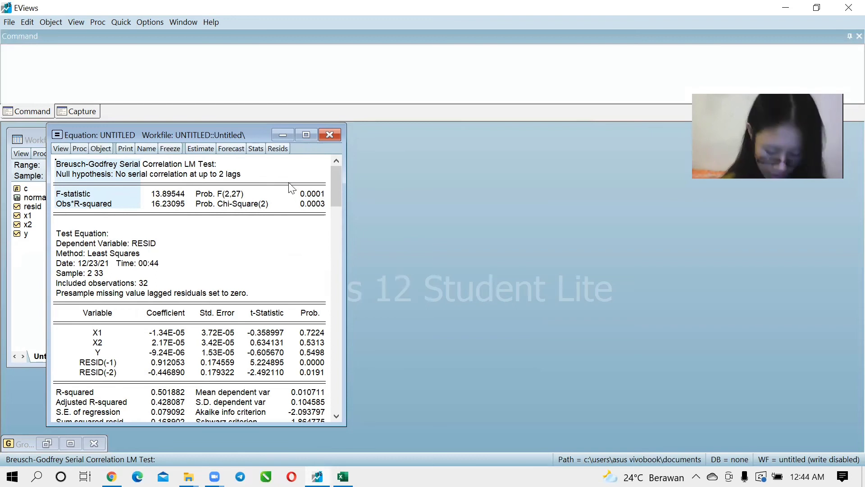
# - Run the Ramsey RESET stability test on the equation with 1 fitted term
pyautogui.click(59, 148)
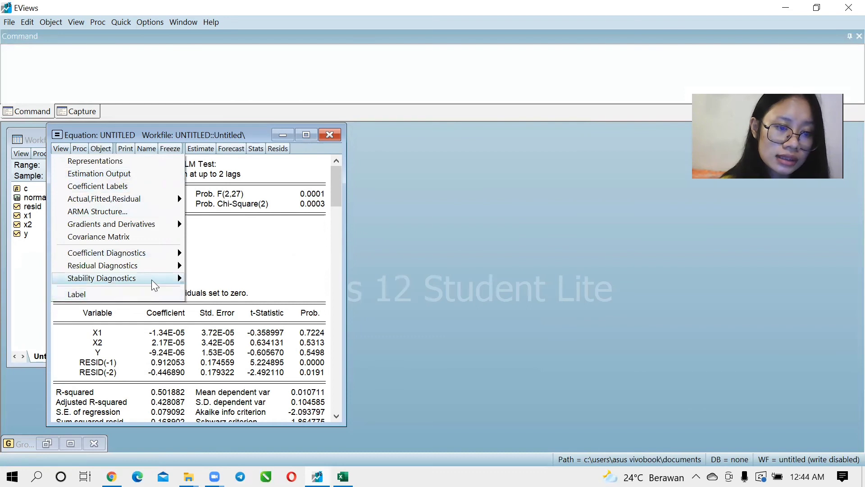
pyautogui.moveTo(152, 282)
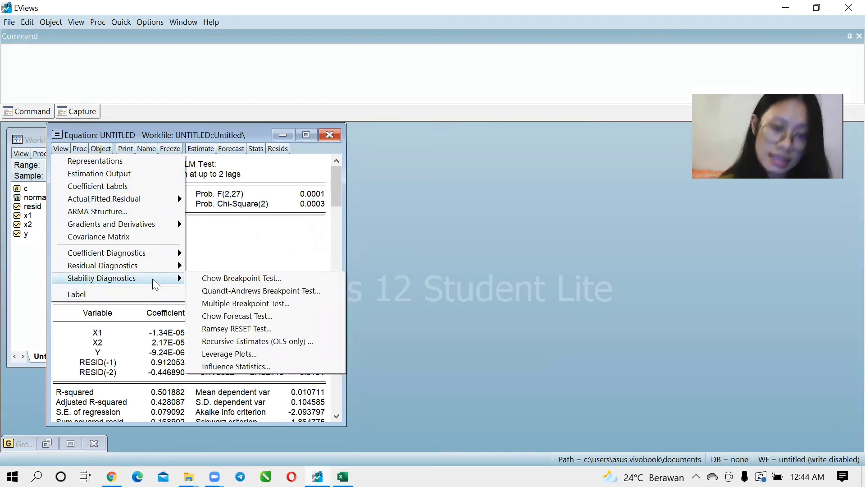
pyautogui.click(239, 329)
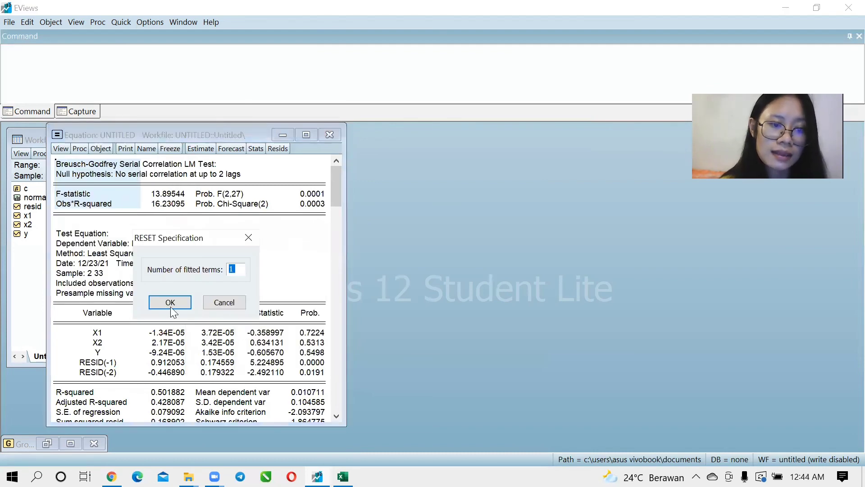
pyautogui.click(155, 303)
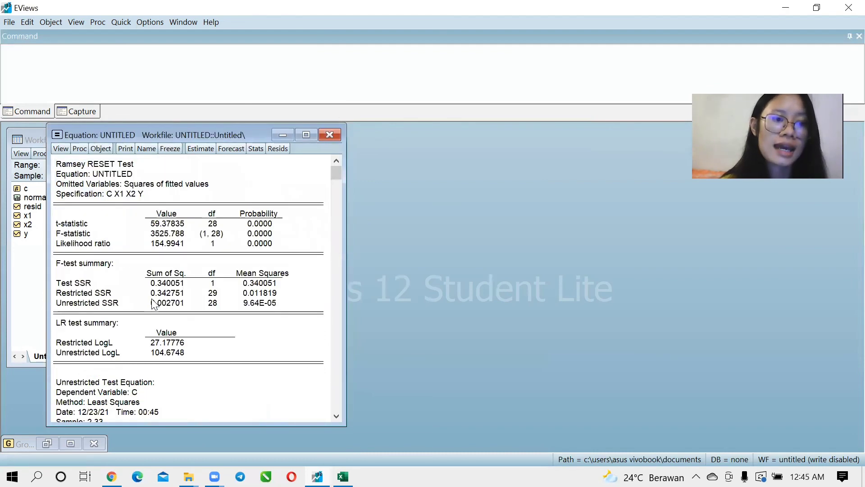